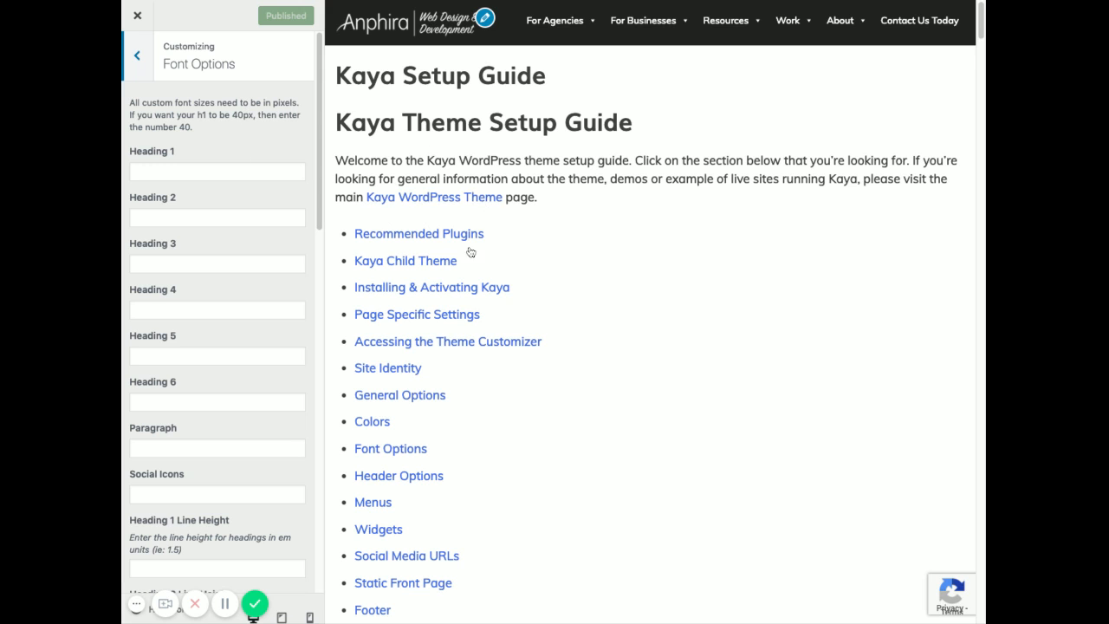
# - Go to the Font Options section of the Kaya setup guide and review the note on mobile font scaling
pyautogui.click(407, 451)
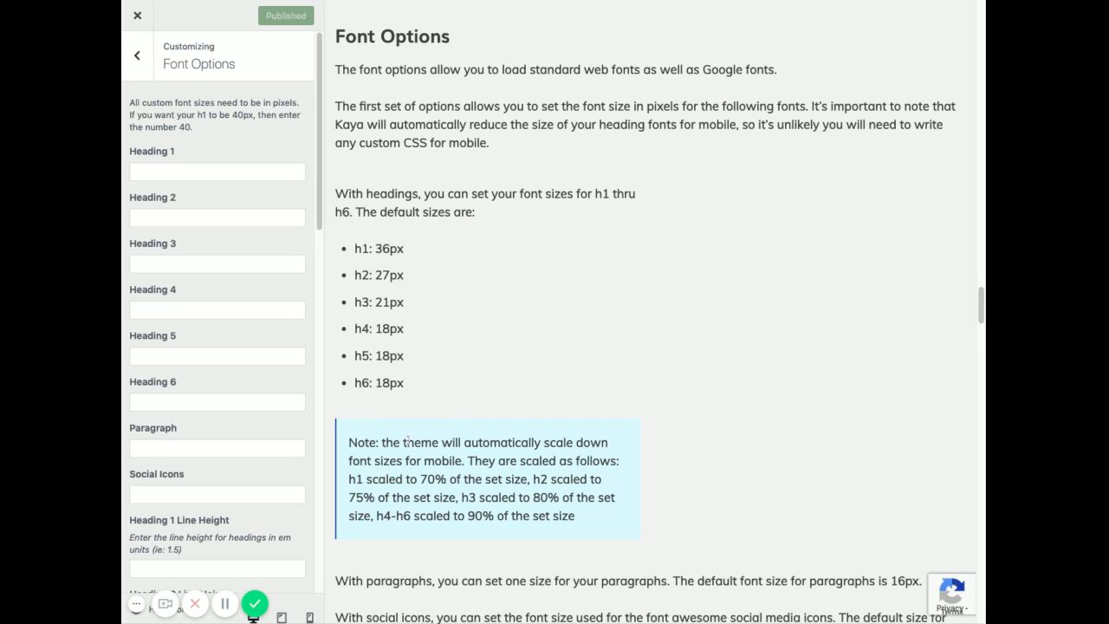
pyautogui.moveTo(407, 440); pyautogui.dragTo(453, 515)
pyautogui.click(481, 518)
# - Try a Heading 2 font size of 36 px and clear the value again
pyautogui.click(199, 218)
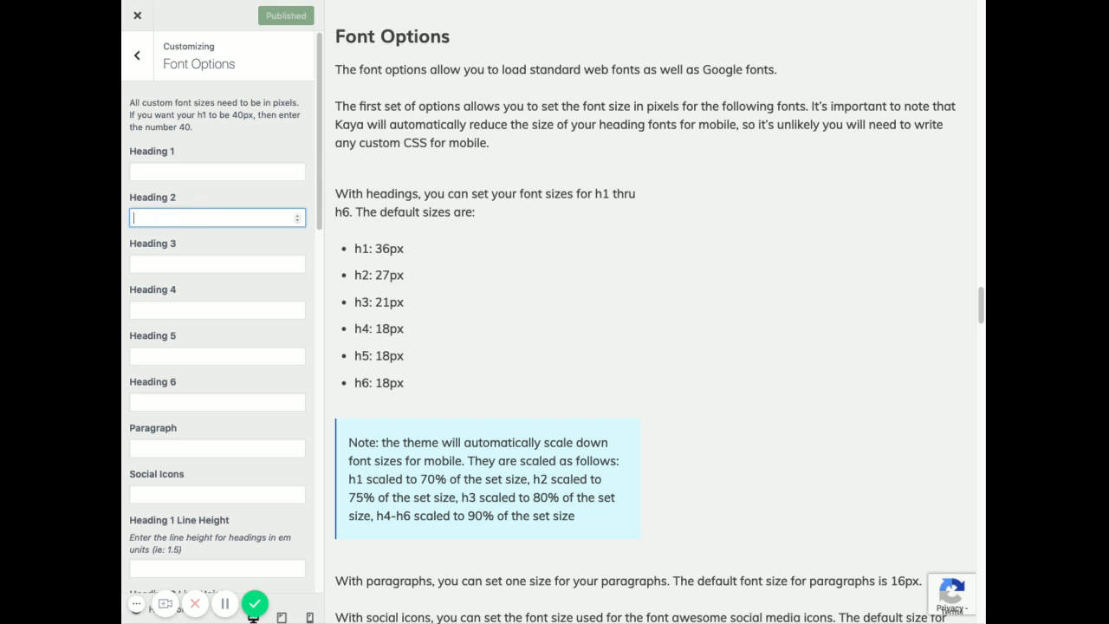
pyautogui.write('36')
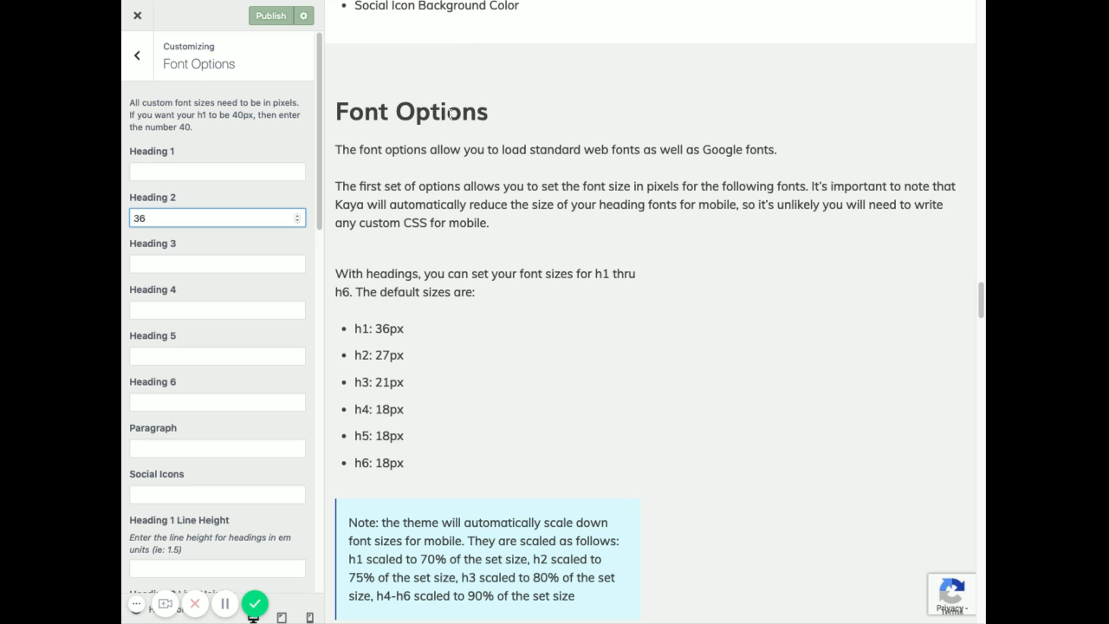
pyautogui.doubleClick(155, 218)
pyautogui.press('BackSpace')
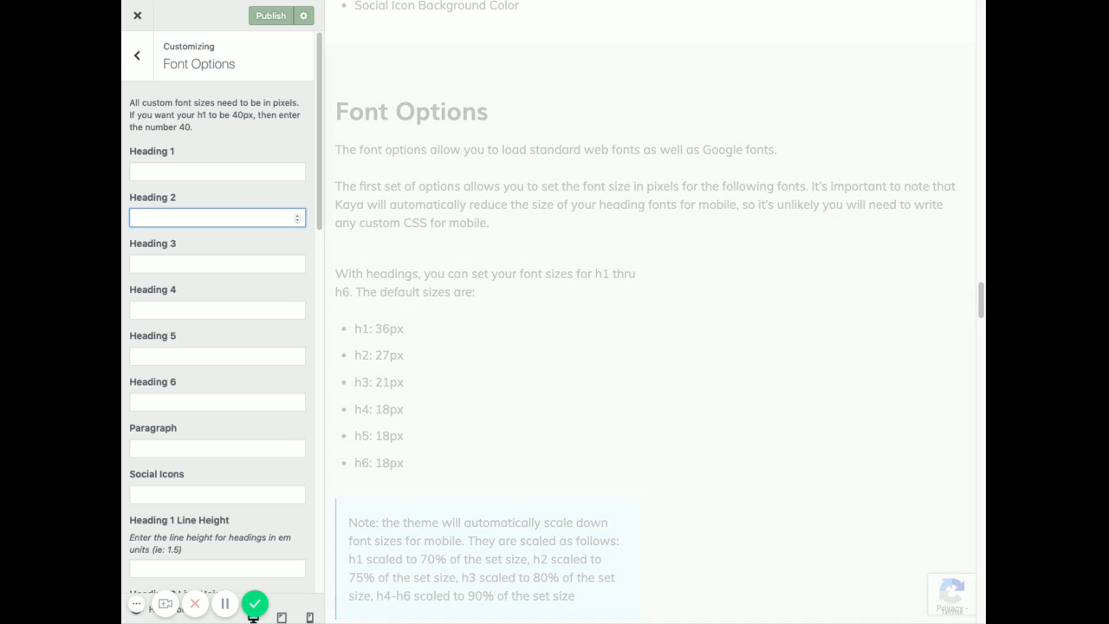
# - Try a Paragraph font size of 14 px and clear the value again
pyautogui.moveTo(268, 120); pyautogui.dragTo(300, 114)
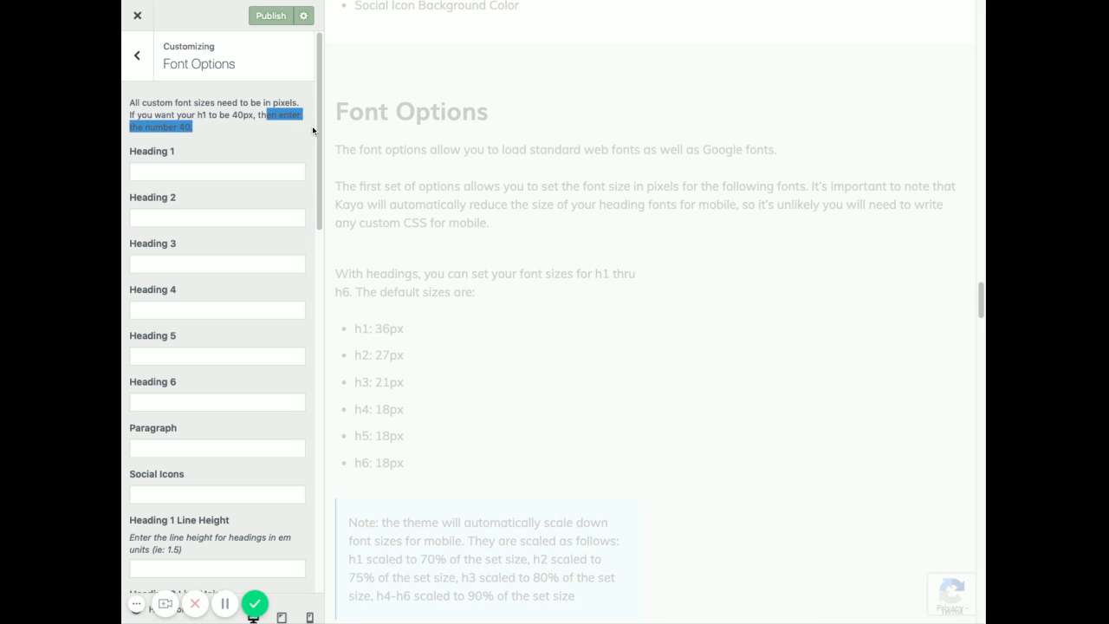
pyautogui.scroll(-1, 317, 136)
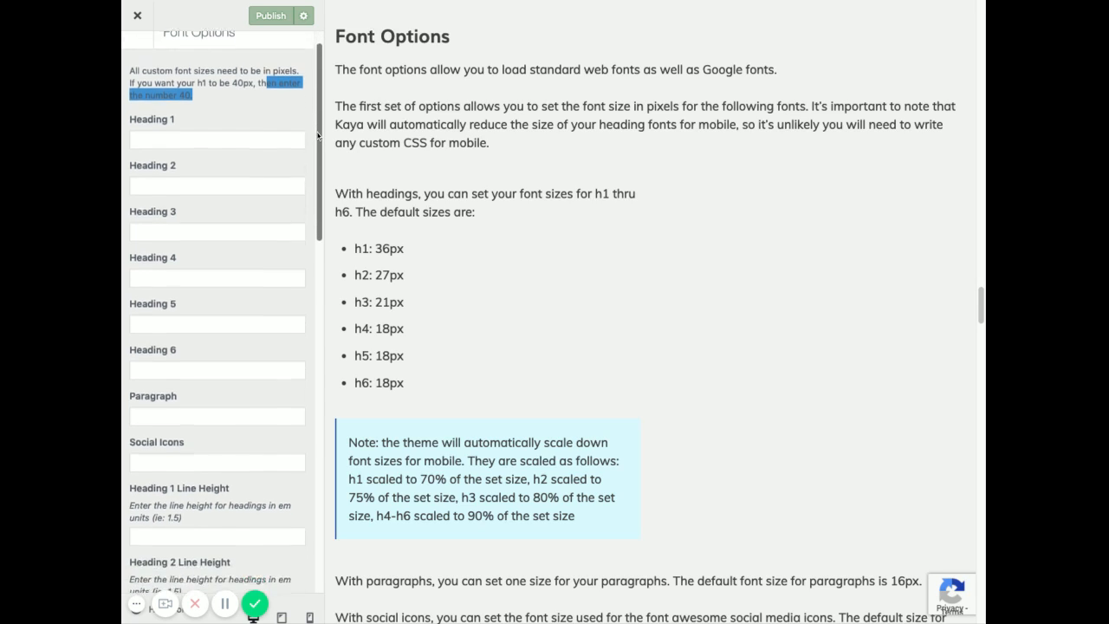
pyautogui.scroll(-4, 317, 136)
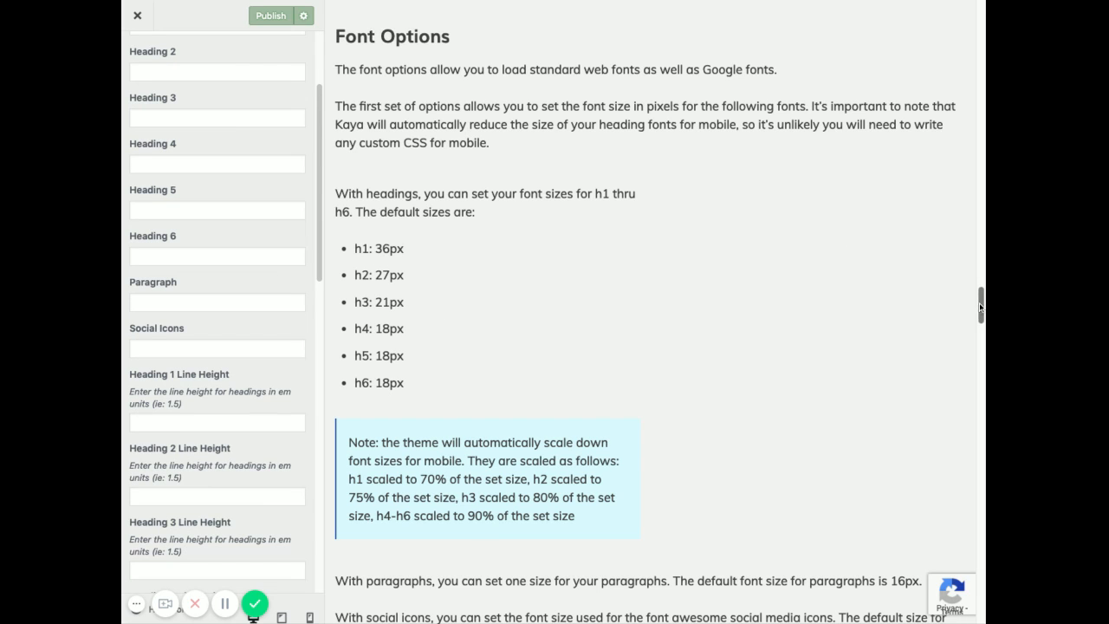
pyautogui.scroll(-5, 981, 306)
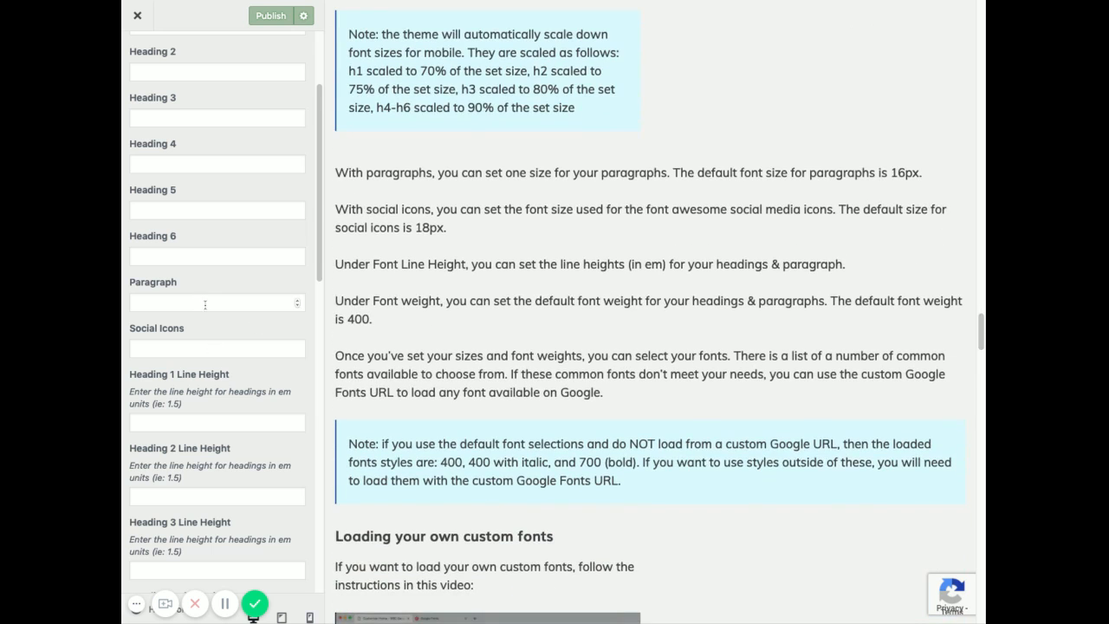
pyautogui.click(204, 300)
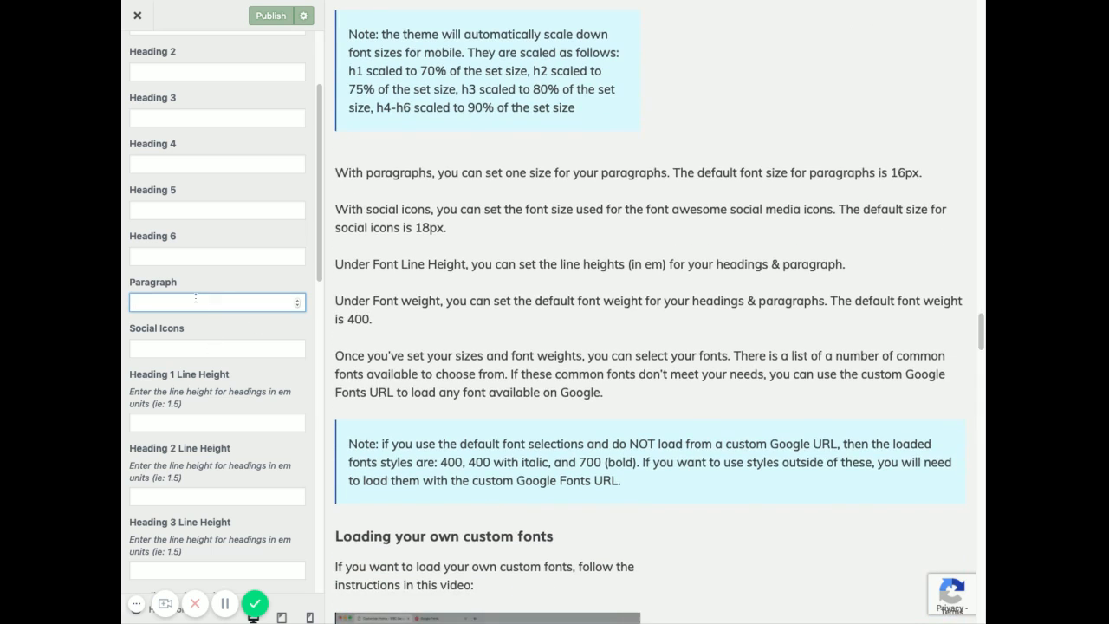
pyautogui.write('14')
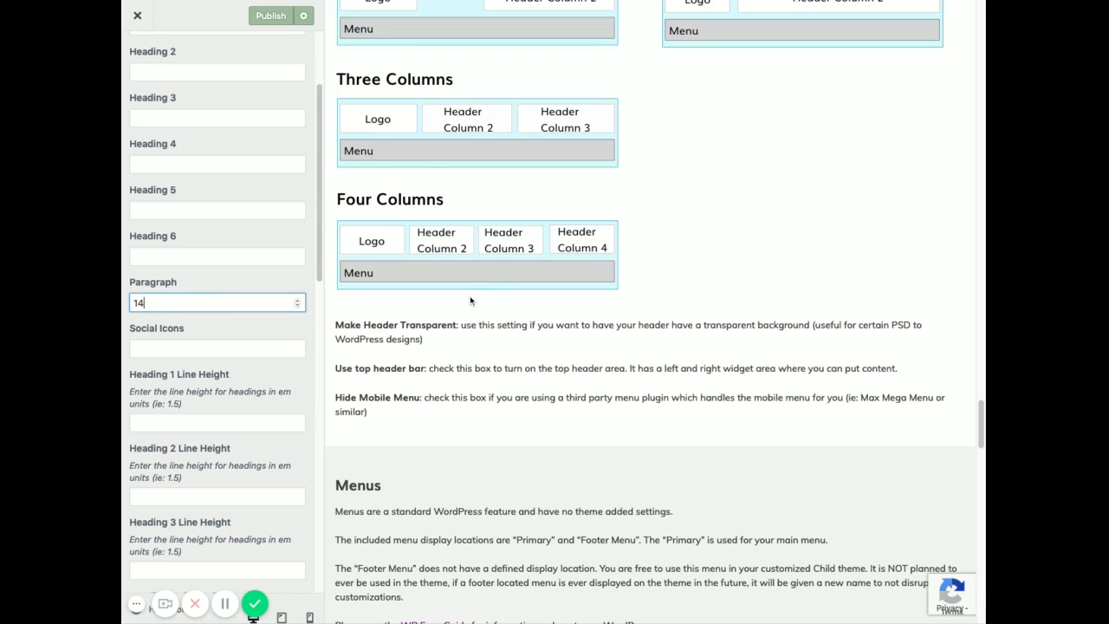
pyautogui.moveTo(164, 300); pyautogui.dragTo(123, 279)
pyautogui.press('BackSpace')
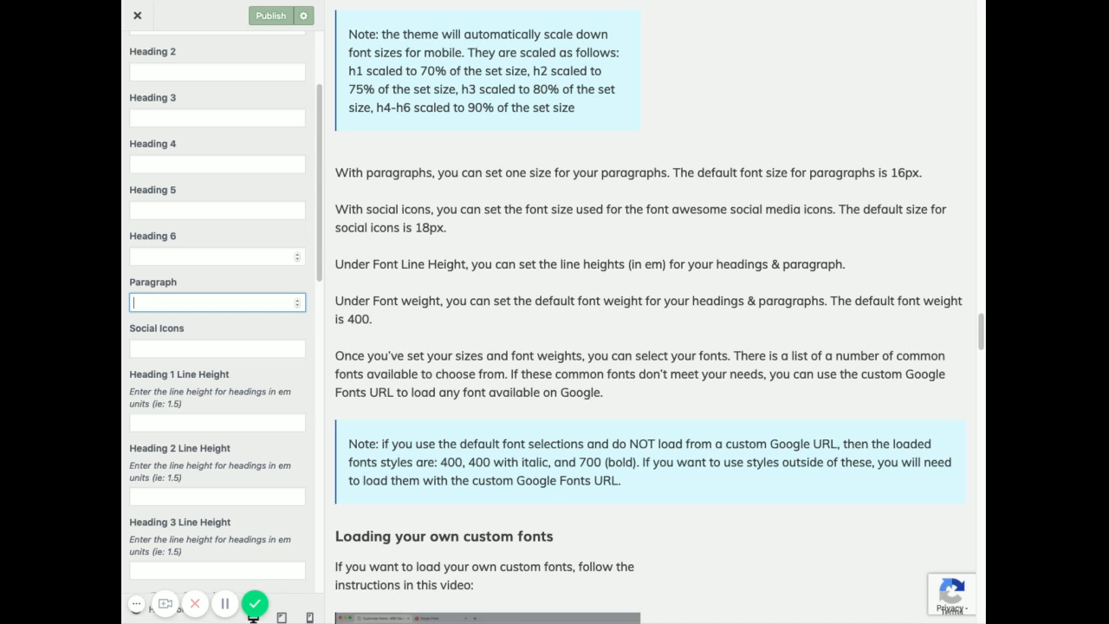
# - Set the Heading 3 line height to 3 em in the font options
pyautogui.scroll(-5, 319, 217)
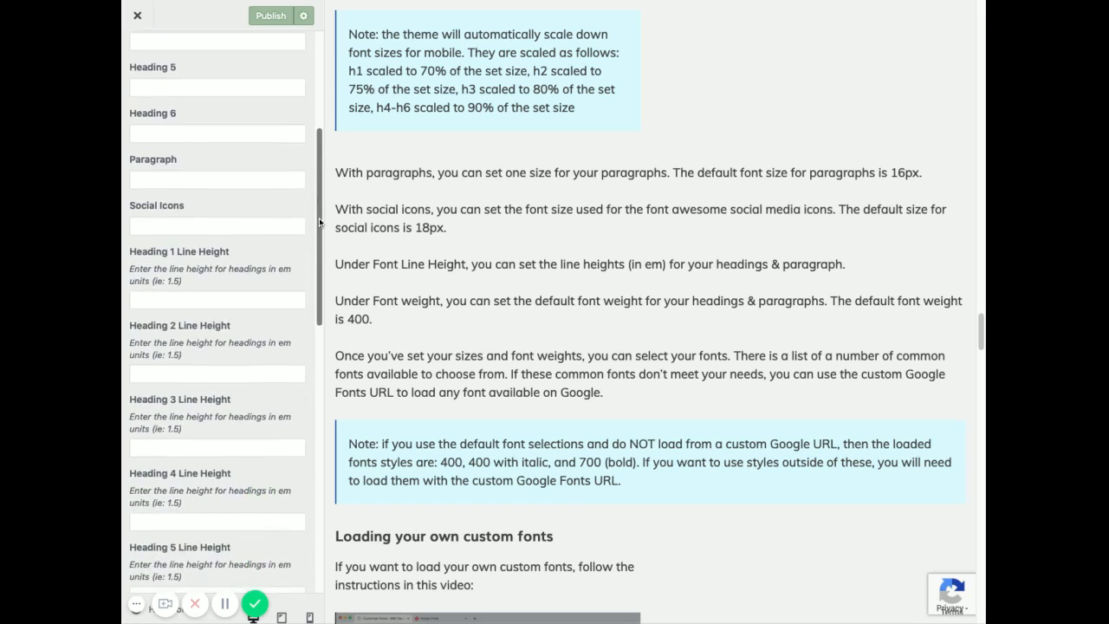
pyautogui.scroll(-2, 319, 218)
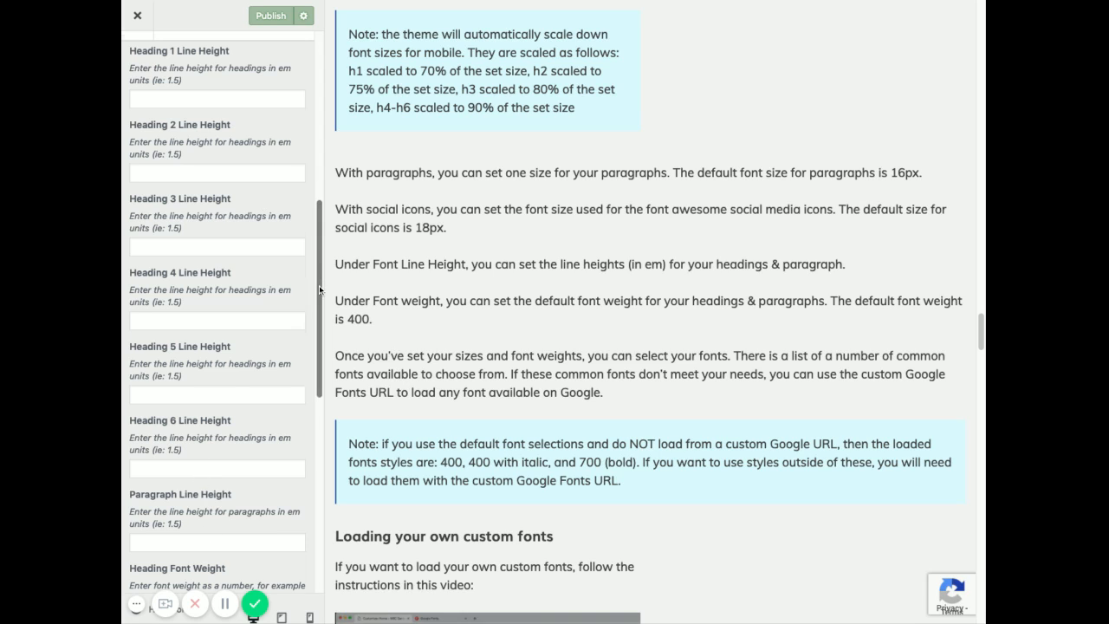
pyautogui.scroll(-3, 319, 285)
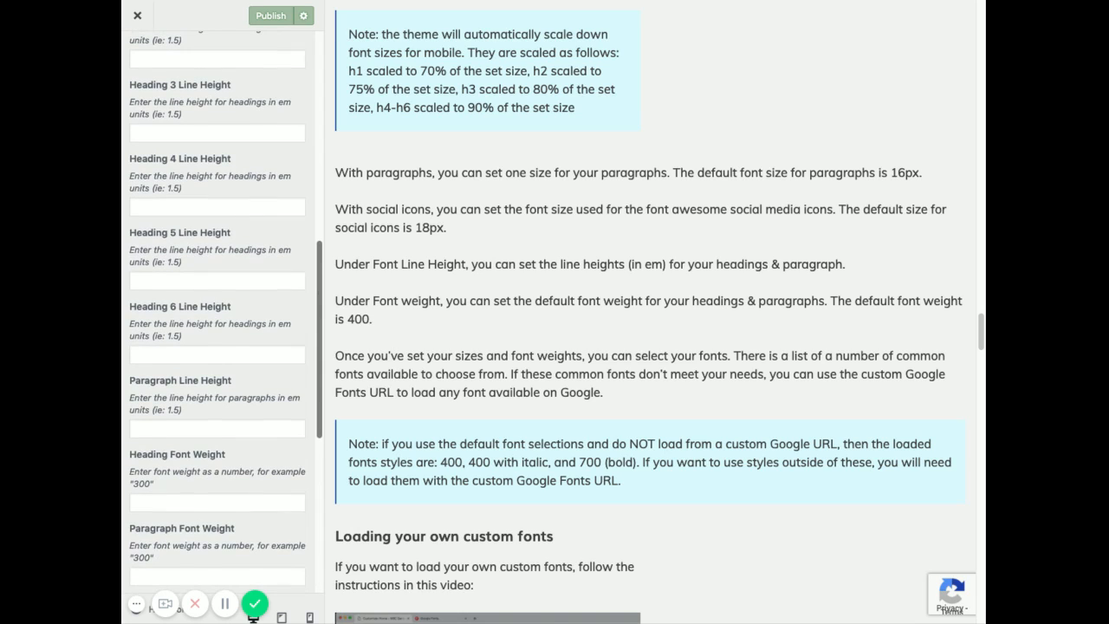
pyautogui.moveTo(319, 324); pyautogui.dragTo(319, 323)
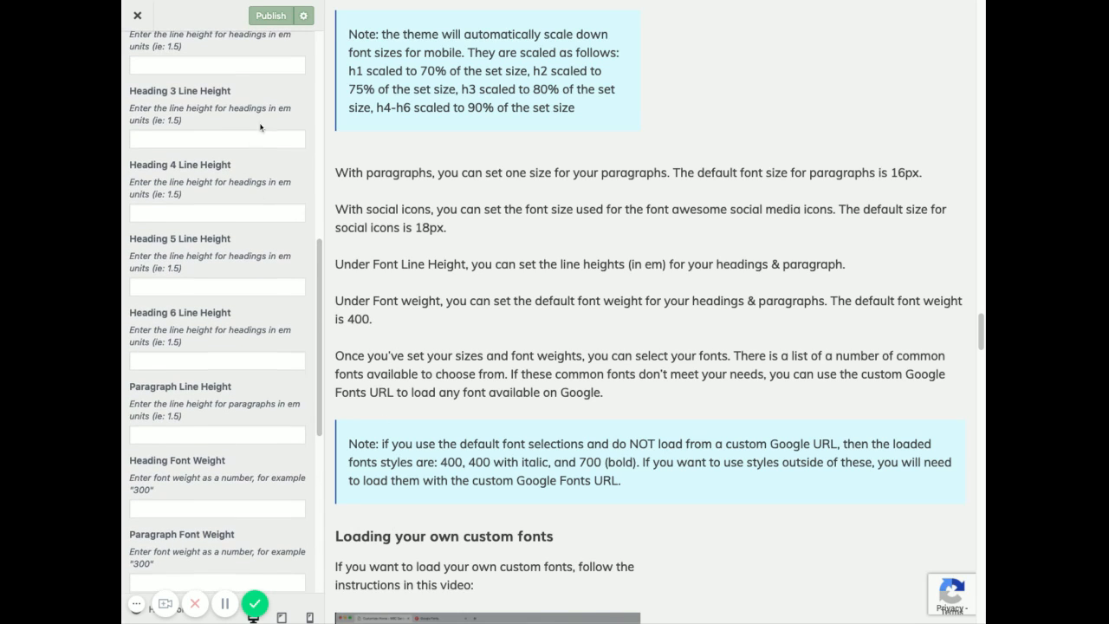
pyautogui.click(200, 139)
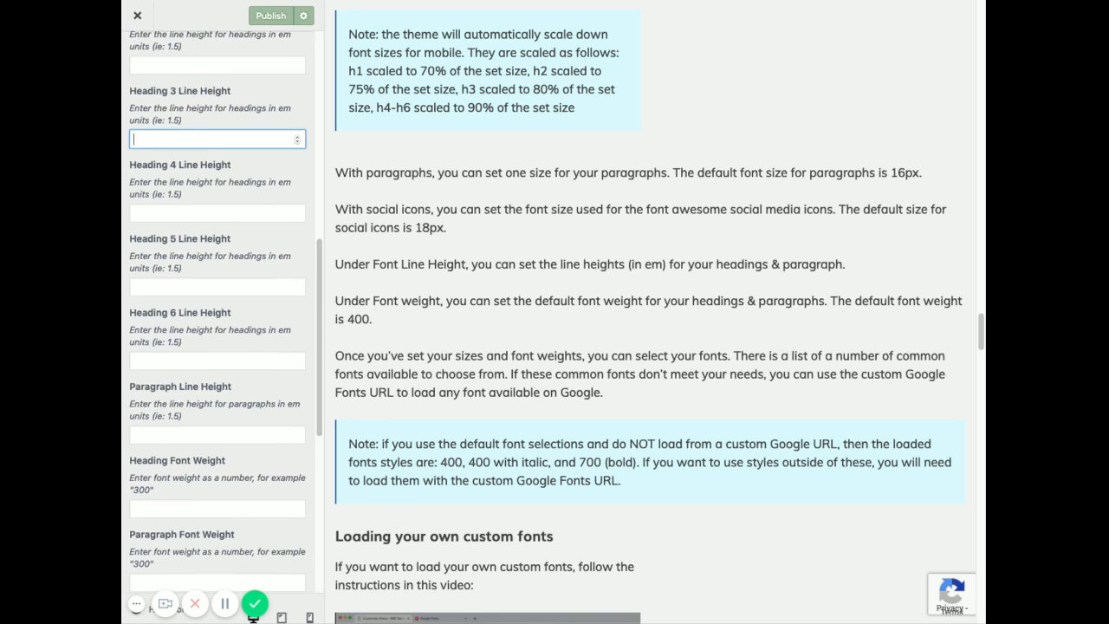
pyautogui.write('3')
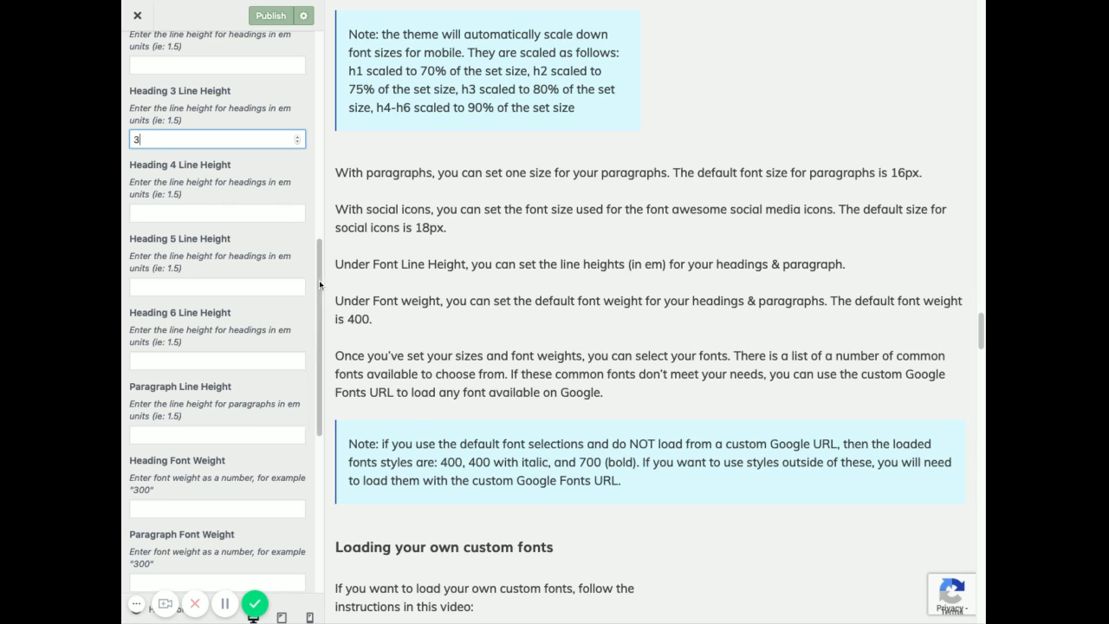
# - Check the default font weight in the guide and set the Paragraph Font Weight to 700
pyautogui.scroll(-5, 319, 280)
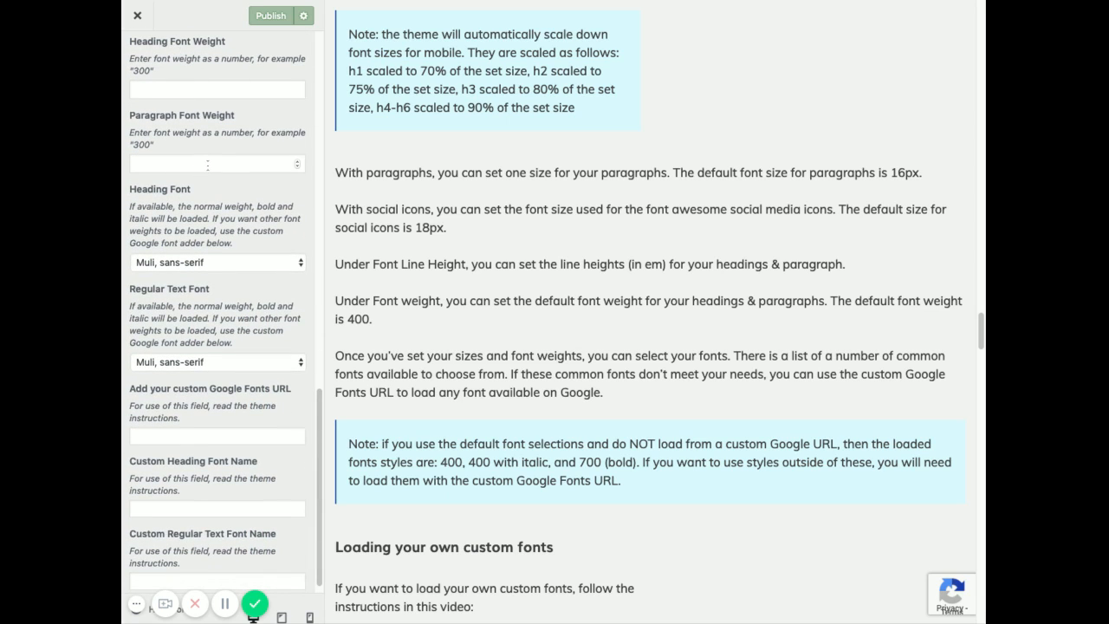
pyautogui.doubleClick(350, 320)
pyautogui.click(206, 163)
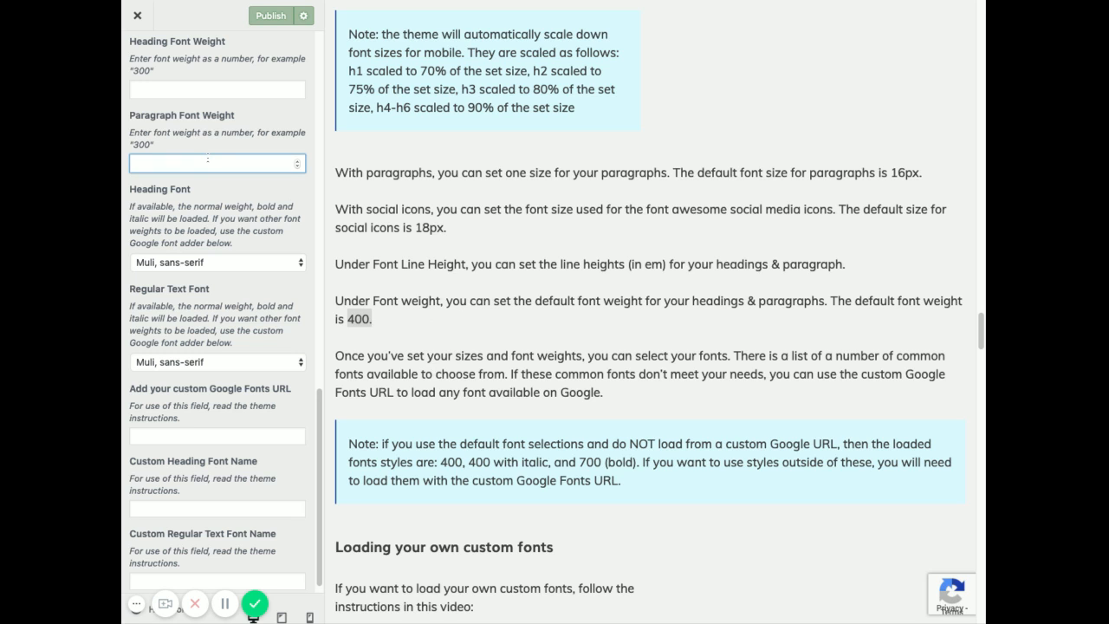
pyautogui.write('700')
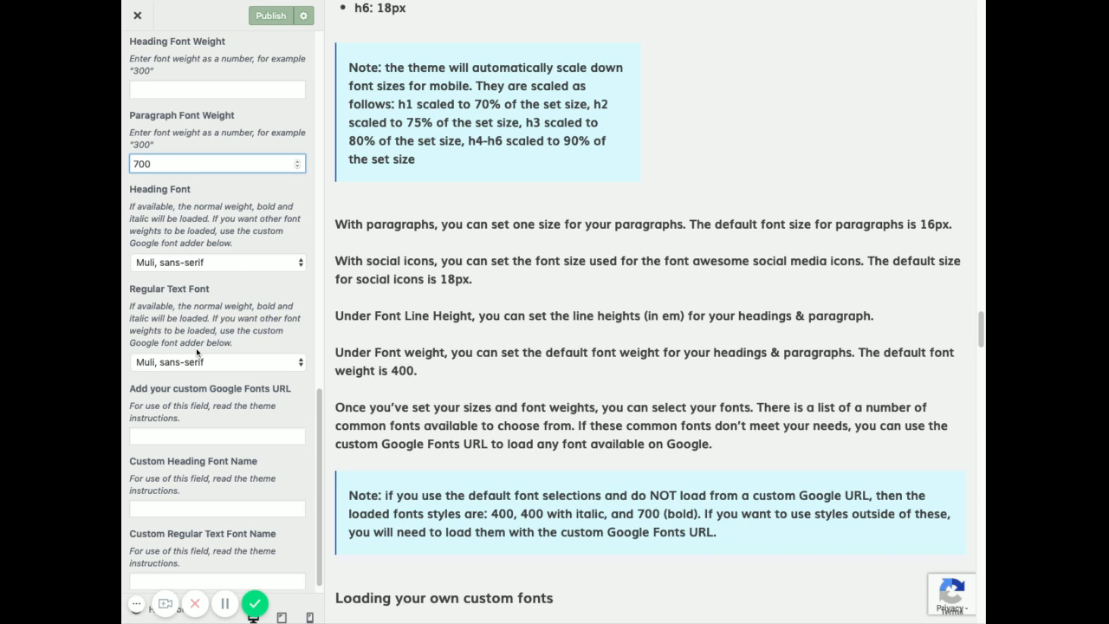
# - Change the Heading Font to Merriweather, serif and check the "Loading your own custom fonts" heading in the preview
pyautogui.click(234, 260)
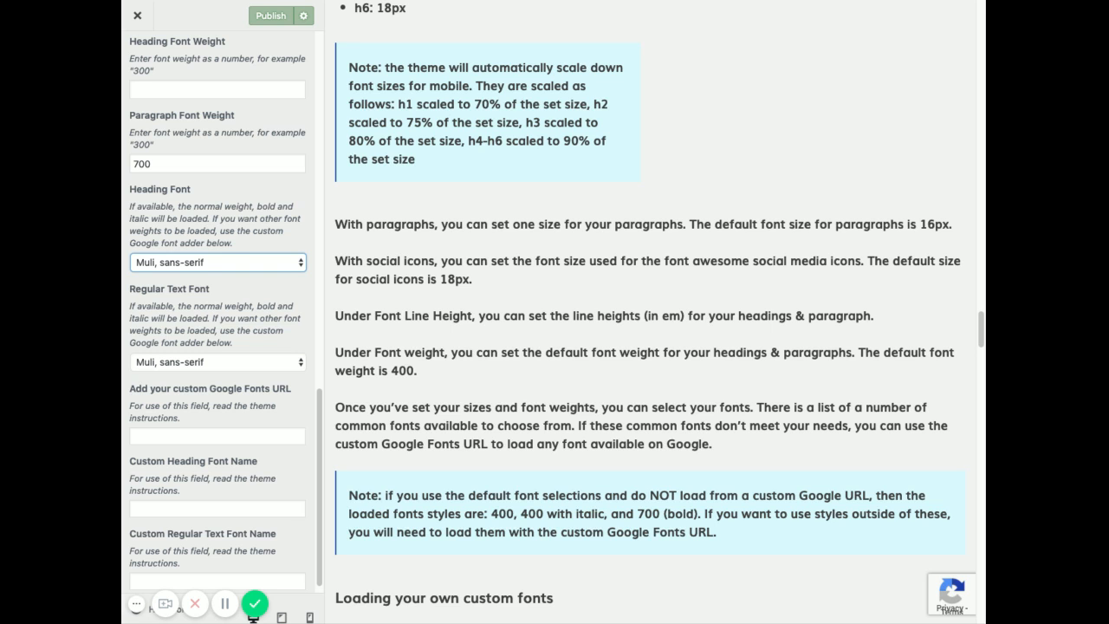
pyautogui.click(228, 247)
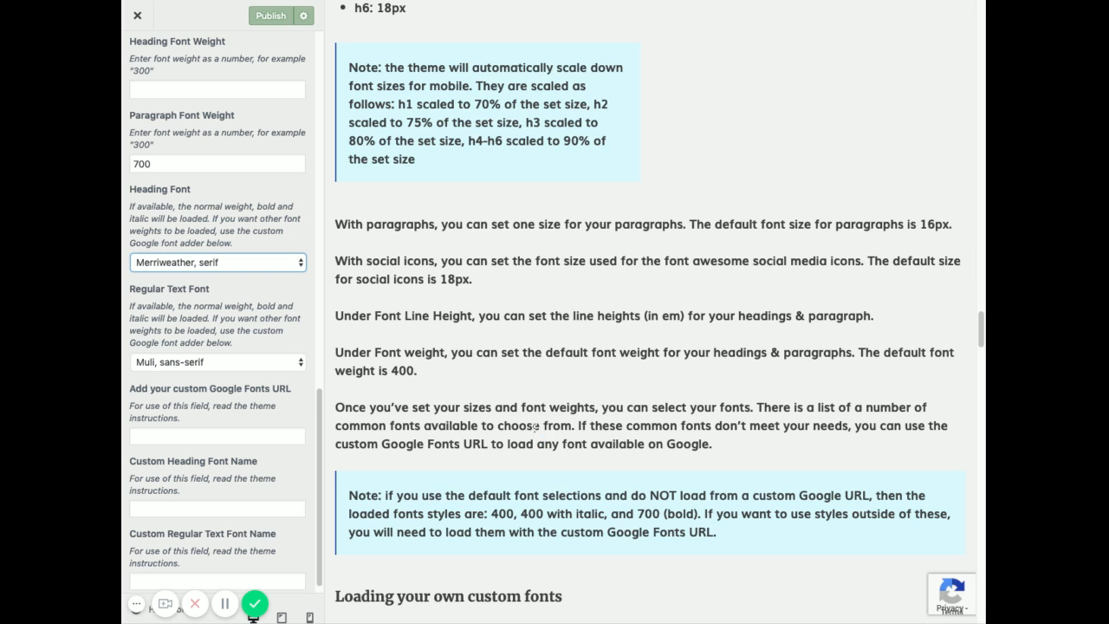
pyautogui.scroll(-3, 487, 432)
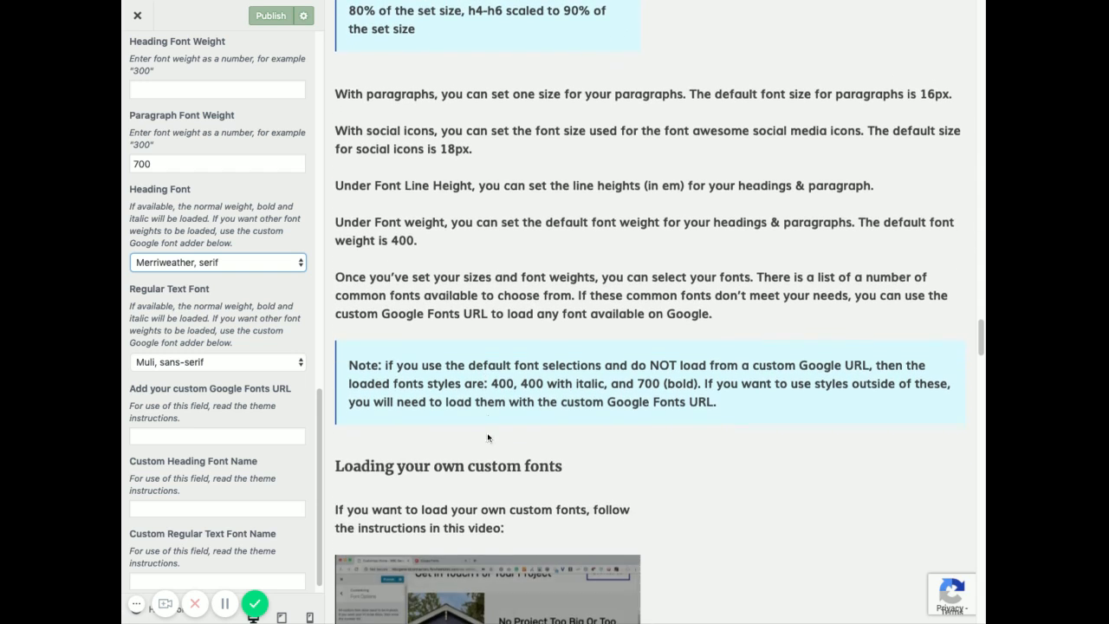
pyautogui.moveTo(507, 465); pyautogui.dragTo(424, 465)
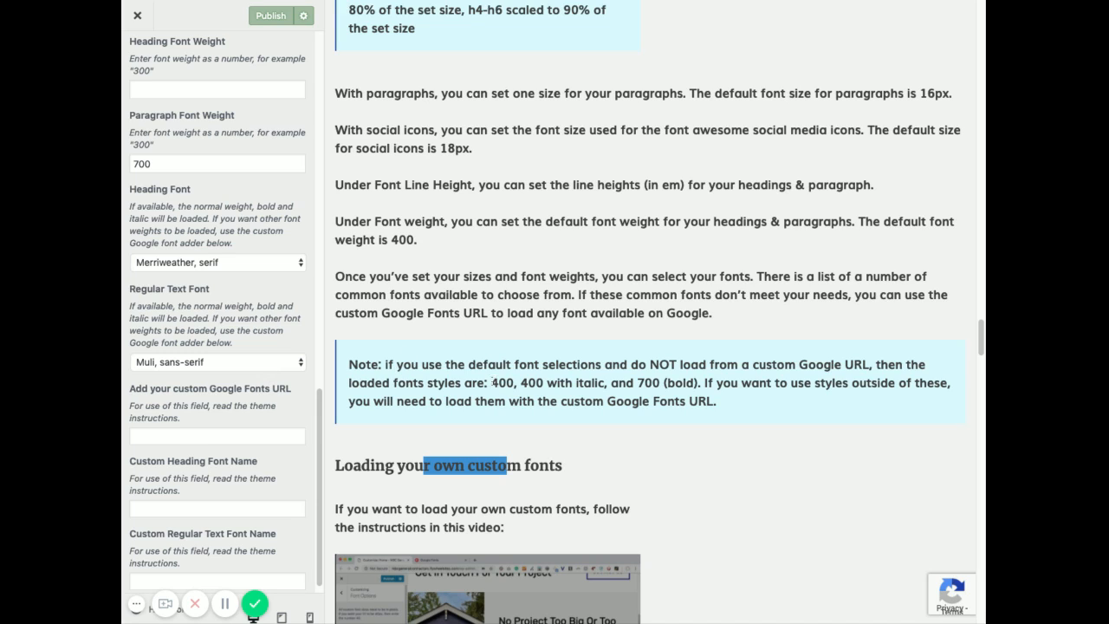
# - Review the guide's note on which font styles load with the default font selections
pyautogui.moveTo(495, 382)
pyautogui.mouseDown()
pyautogui.moveTo(565, 382)
pyautogui.moveTo(491, 382)
pyautogui.mouseUp()
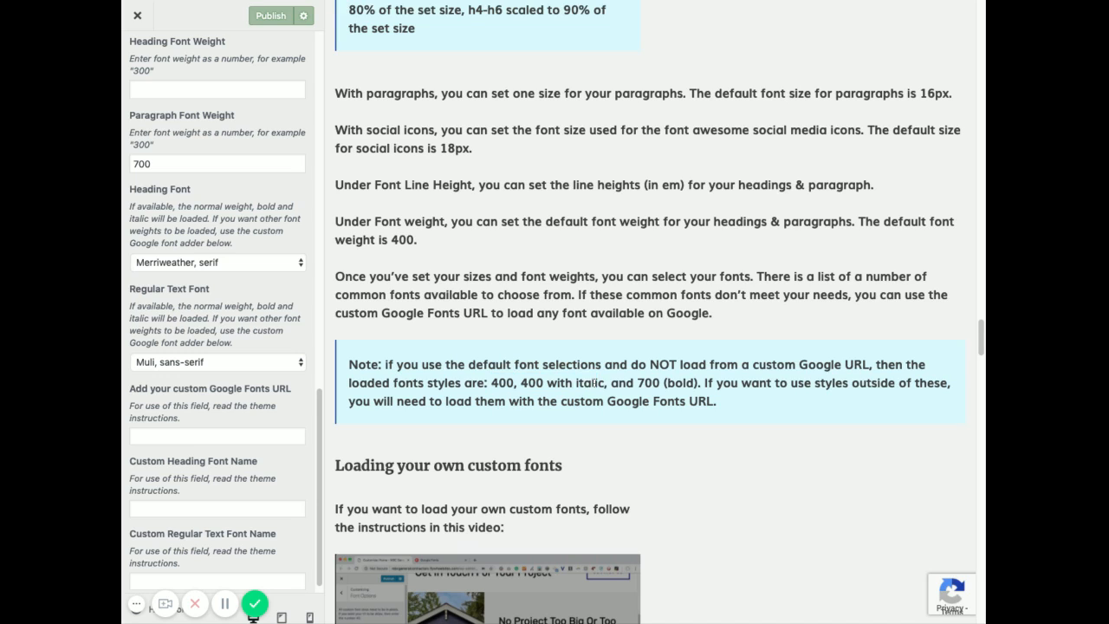
pyautogui.doubleClick(592, 382)
pyautogui.doubleClick(679, 383)
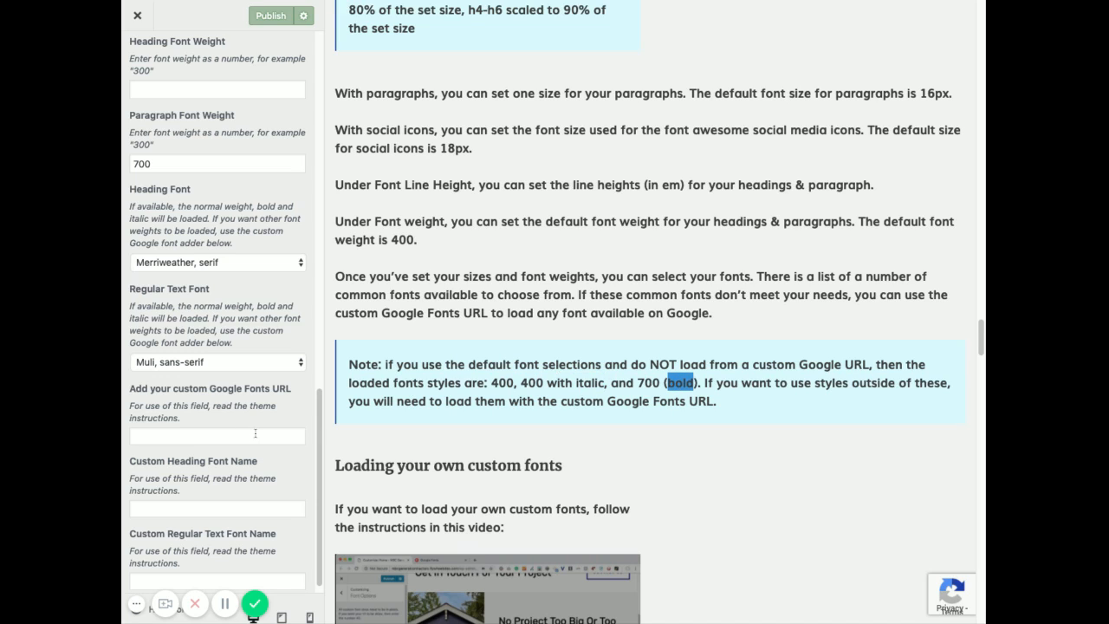